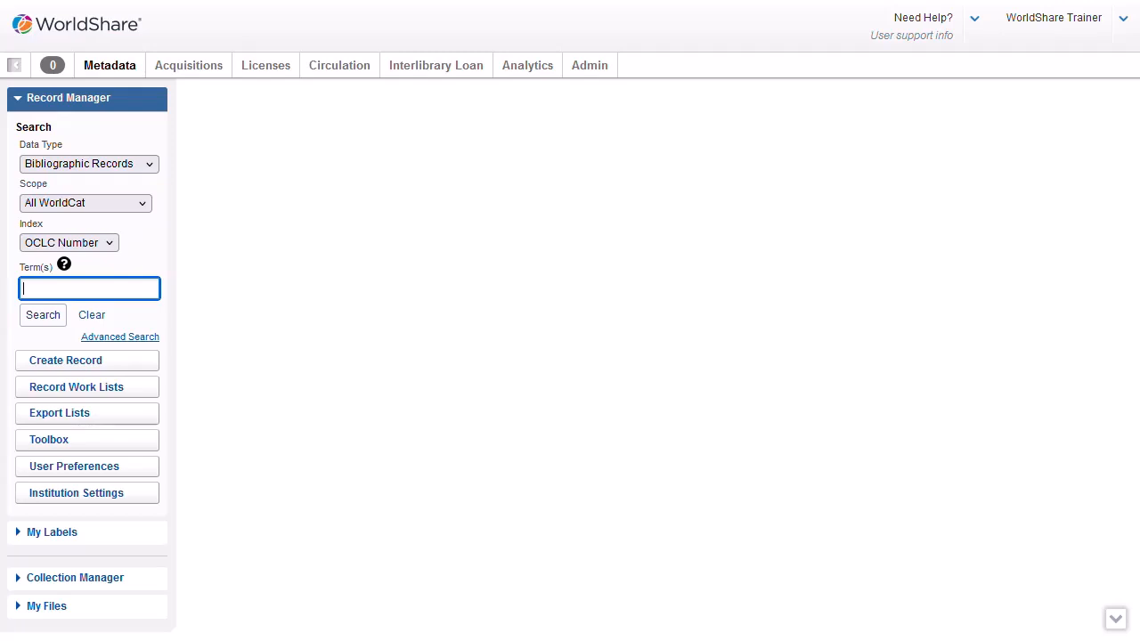
pyautogui.click(68, 243)
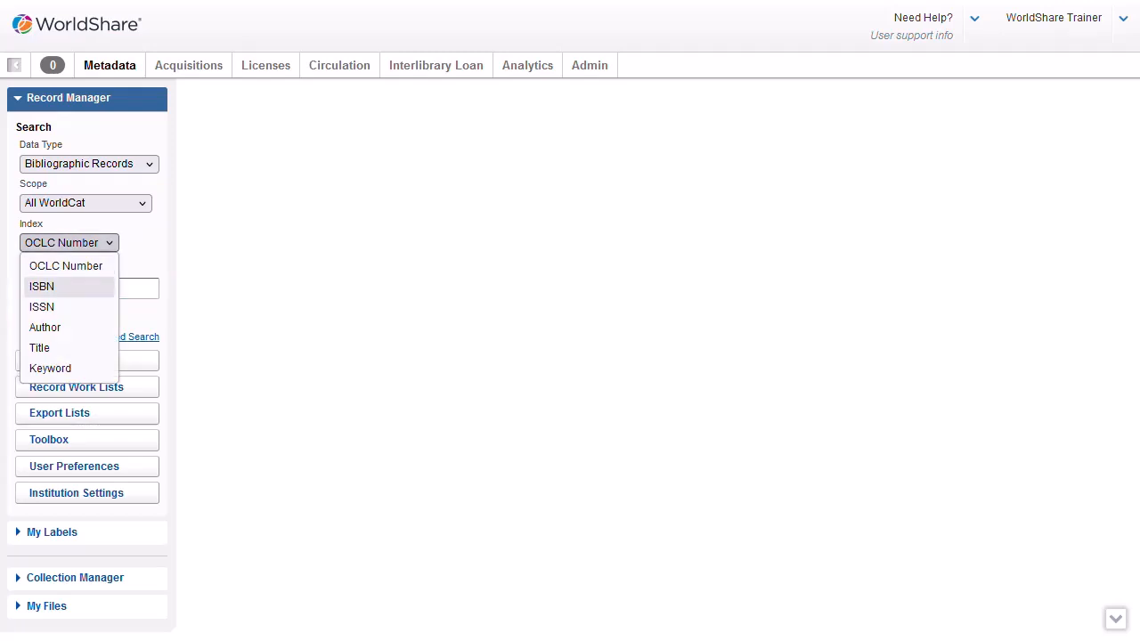
pyautogui.click(69, 287)
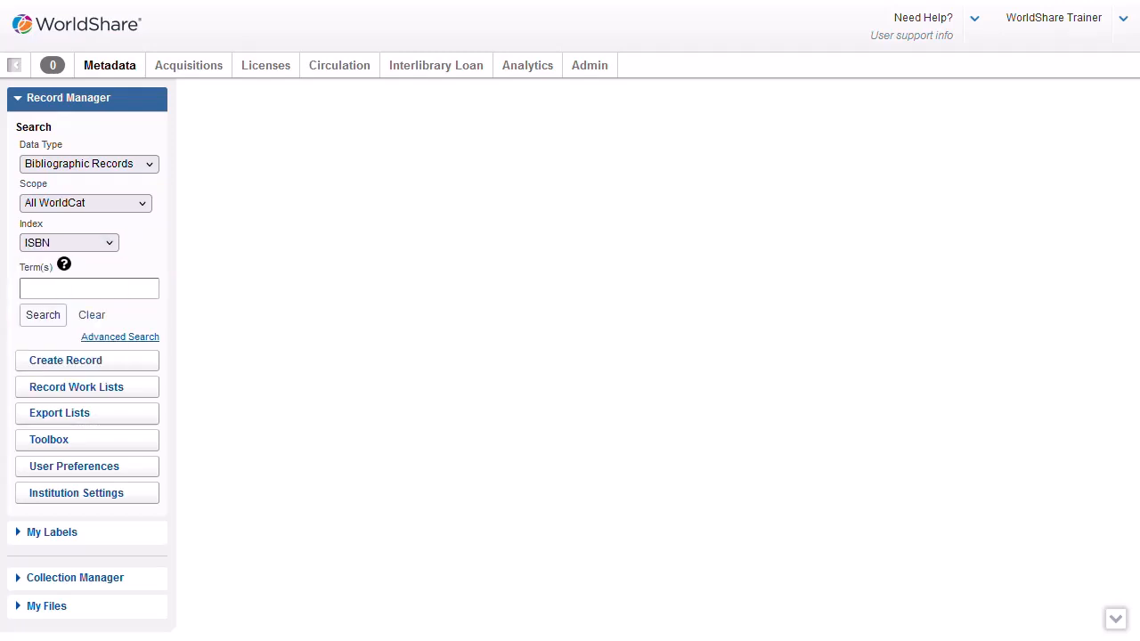
pyautogui.click(89, 288)
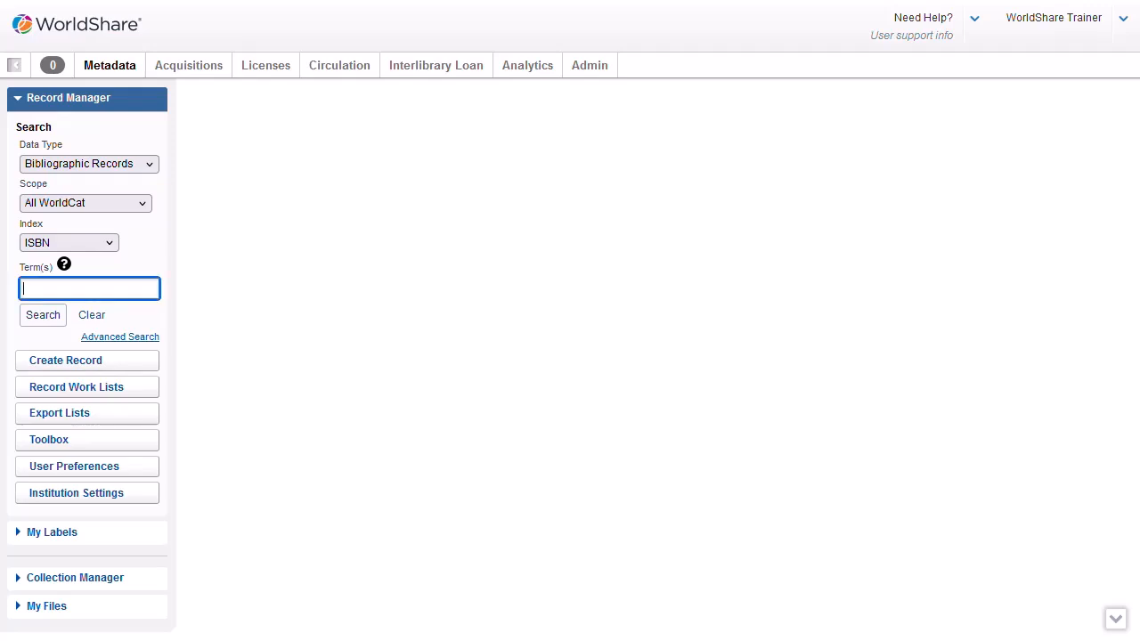
pyautogui.hotkey('ctrl', 'v')
pyautogui.press('Return')
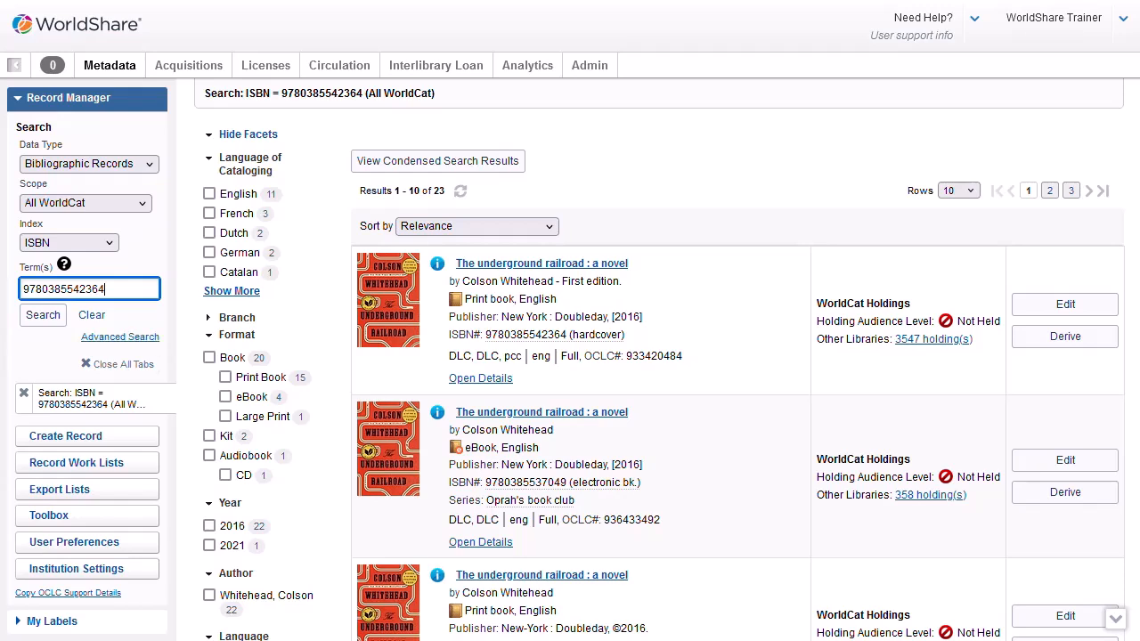
# - Filter the ISBN results with the English cataloging-language and Print Book format facets
pyautogui.click(208, 193)
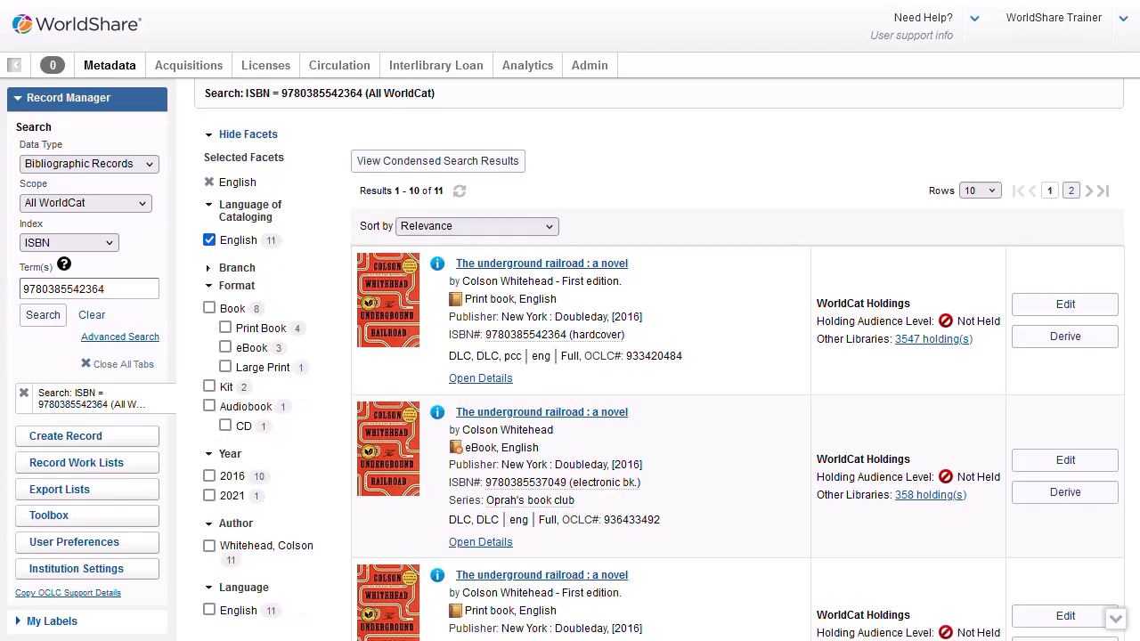
pyautogui.click(225, 328)
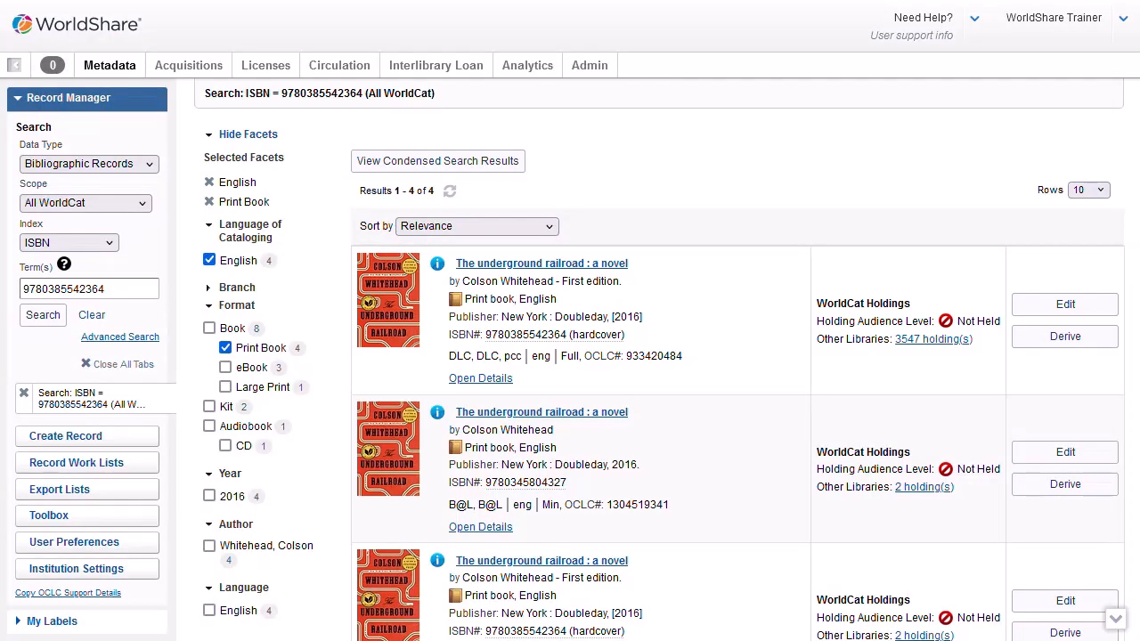
pyautogui.moveTo(437, 264)
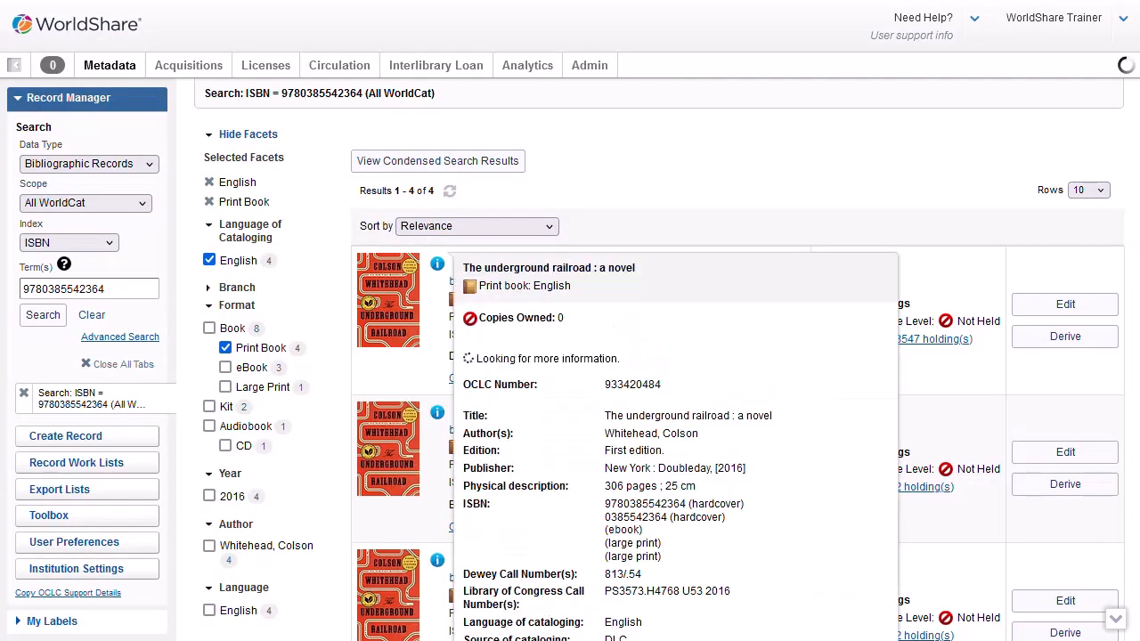
pyautogui.scroll(-1, 569, 356)
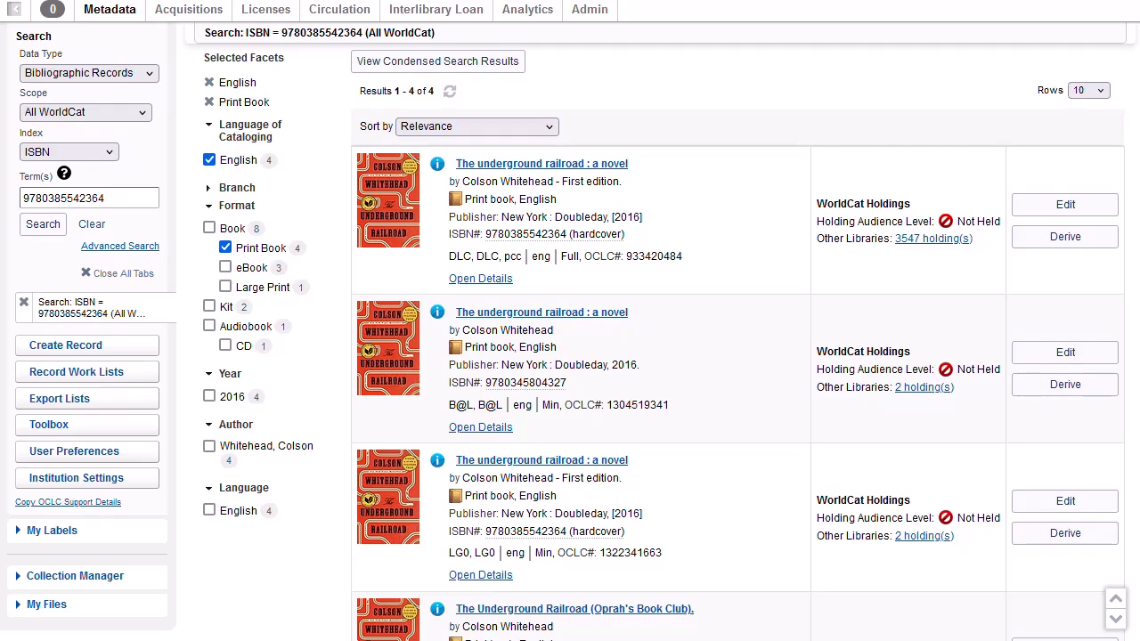
# - Open record 933420484, confirm it has no LHRs, and show the Record > LHR options
pyautogui.click(541, 163)
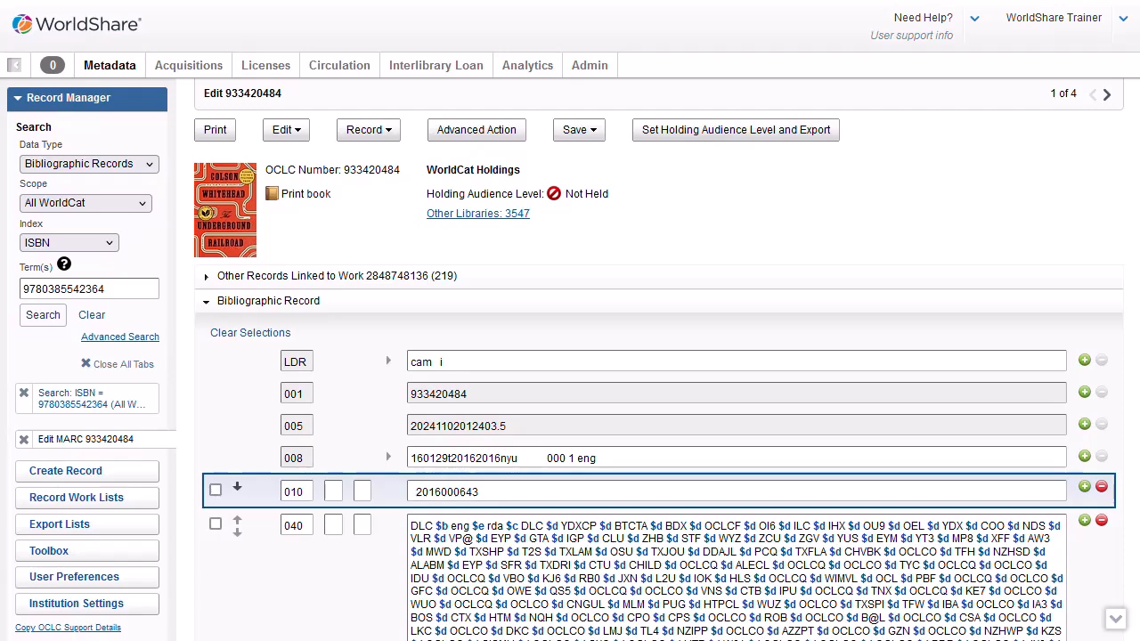
pyautogui.scroll(-10, 236, 486)
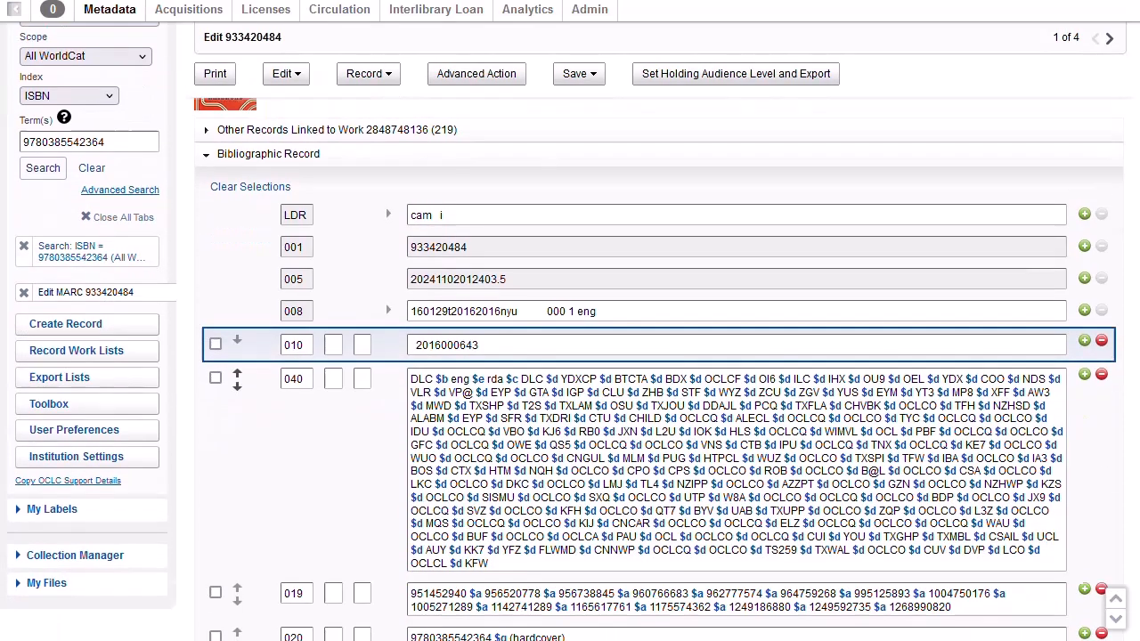
pyautogui.scroll(-15, 236, 486)
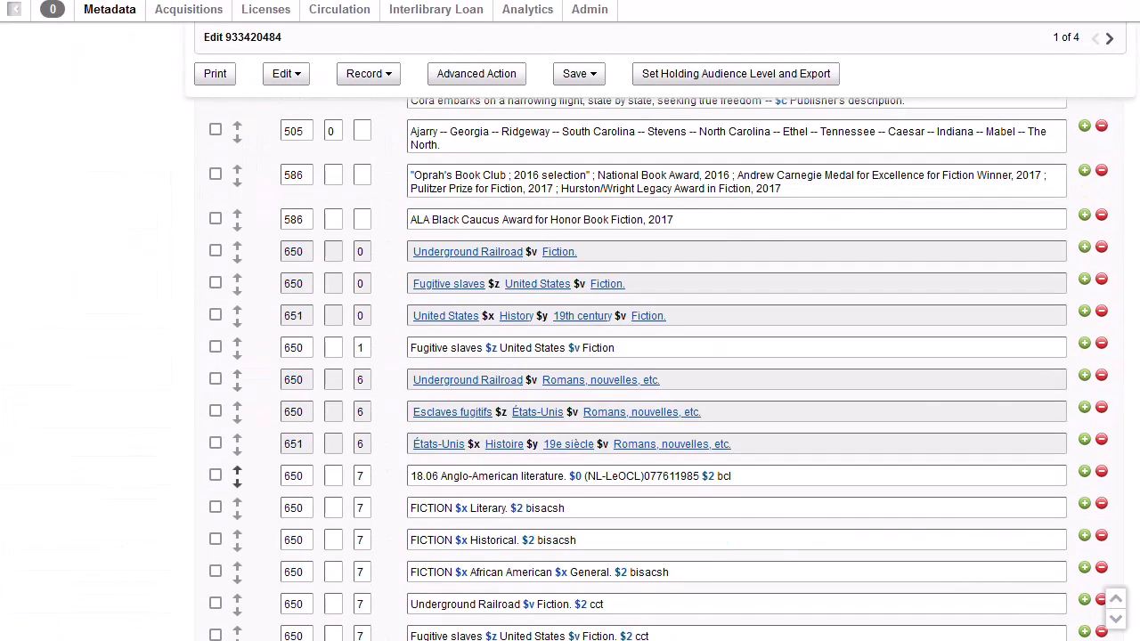
pyautogui.scroll(-15, 237, 335)
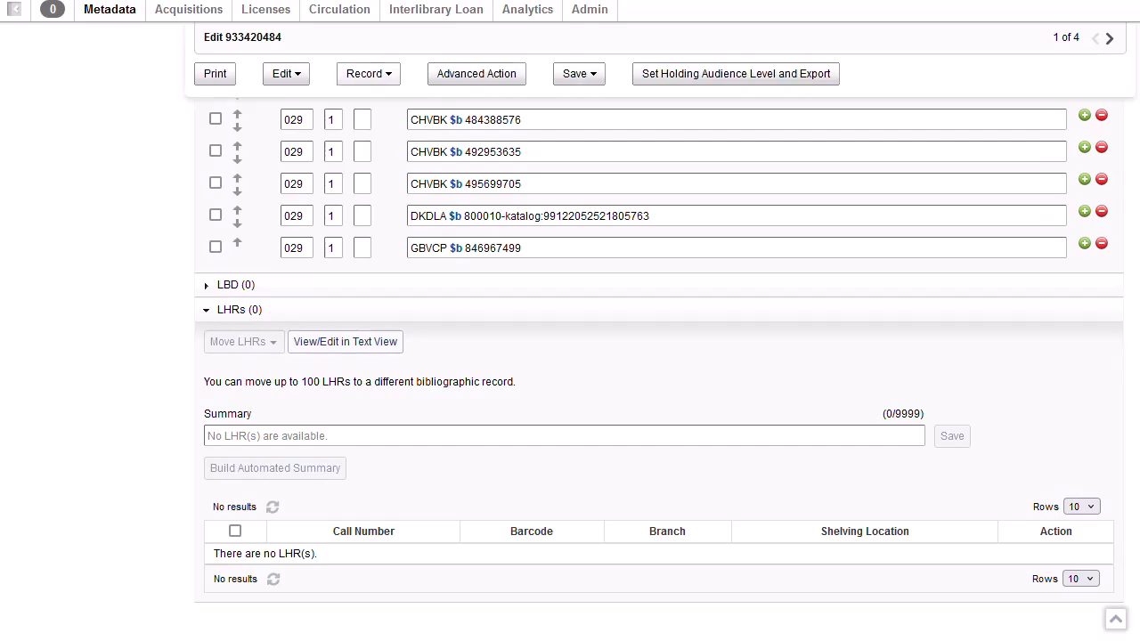
pyautogui.click(369, 73)
pyautogui.moveTo(391, 193)
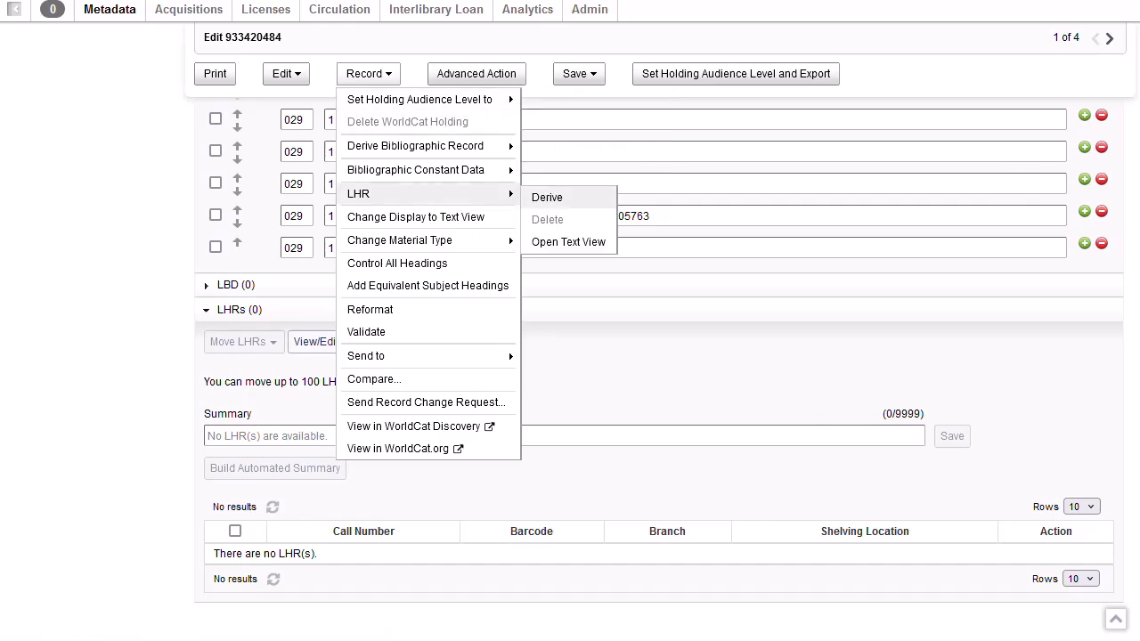
# - Derive a new LHR from record 933420484 and expand its 000 field
pyautogui.click(546, 197)
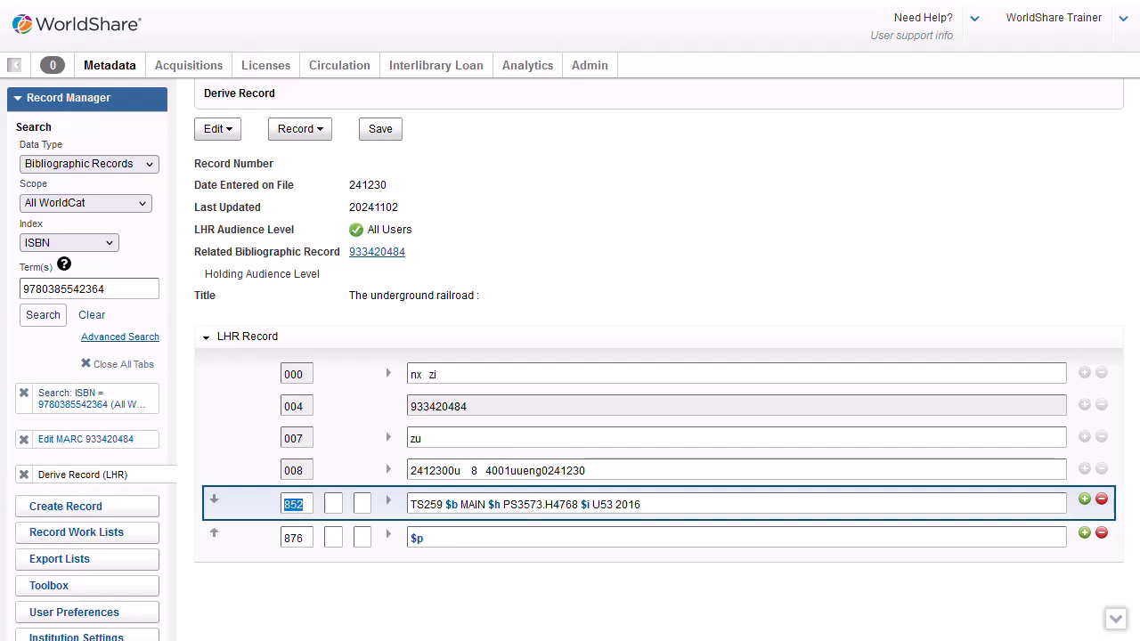
pyautogui.click(388, 373)
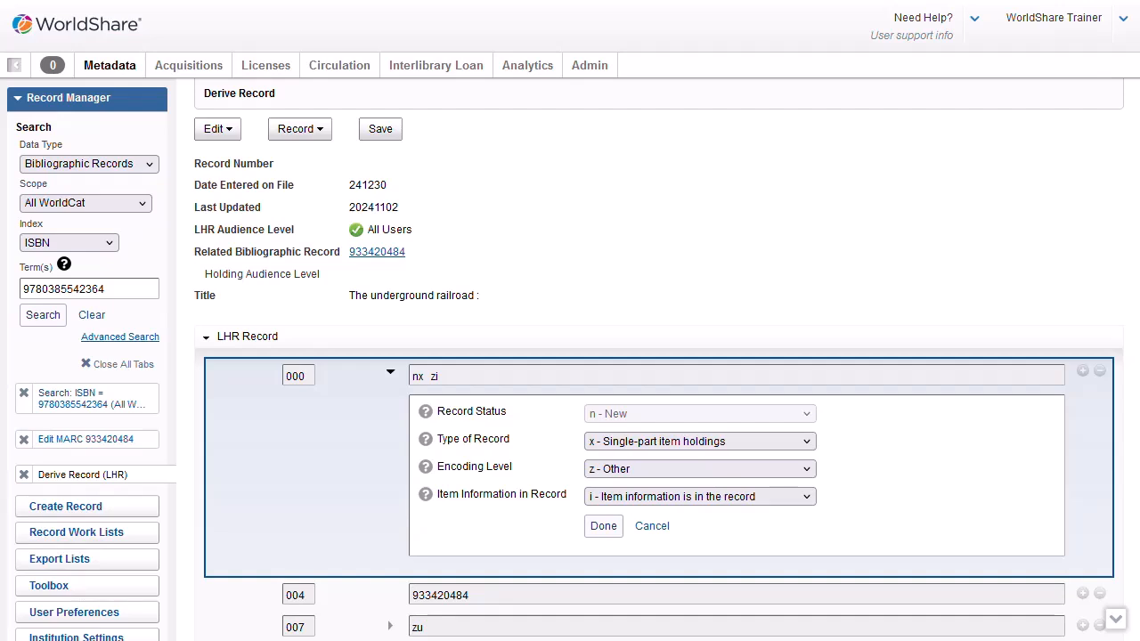
# - Keep the 000 field's Item Information in Record value as 'i'
pyautogui.click(810, 501)
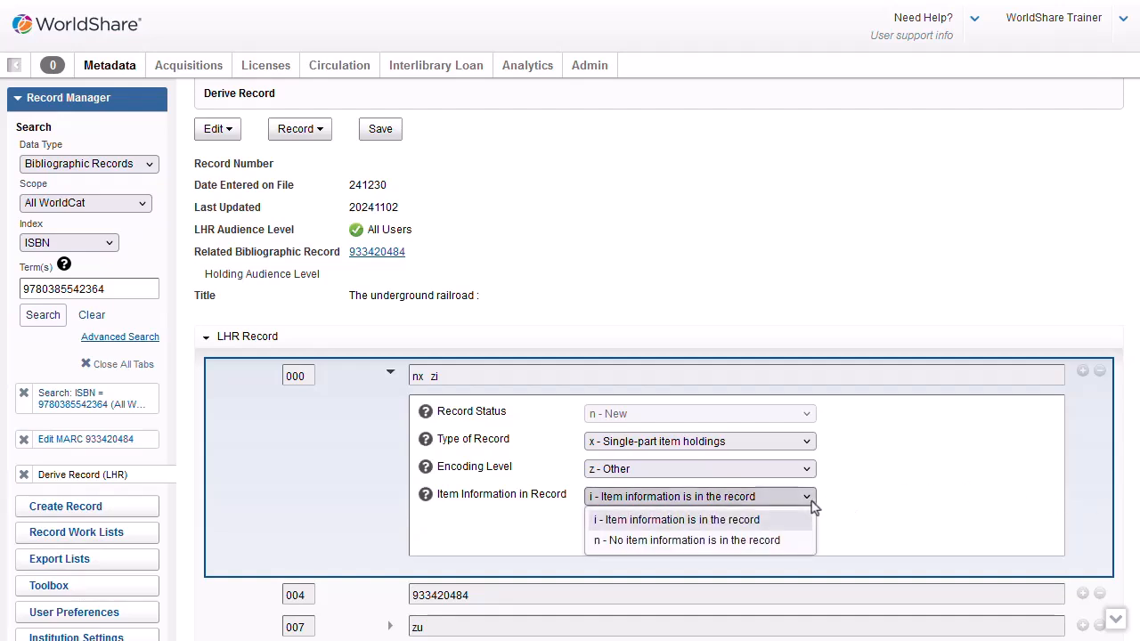
pyautogui.click(917, 528)
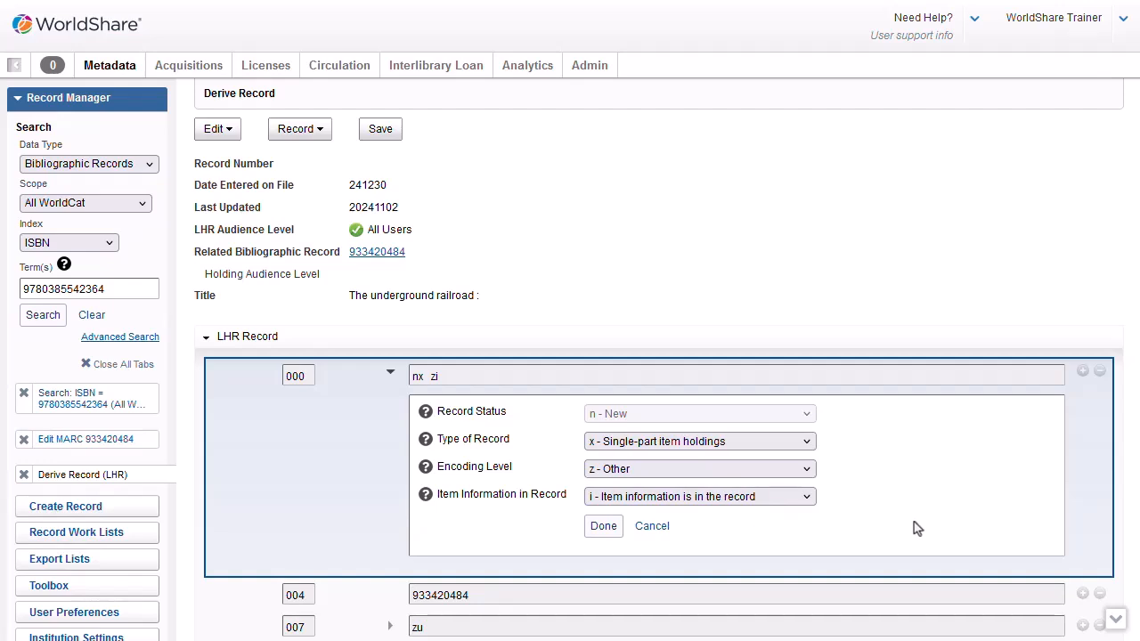
pyautogui.click(651, 532)
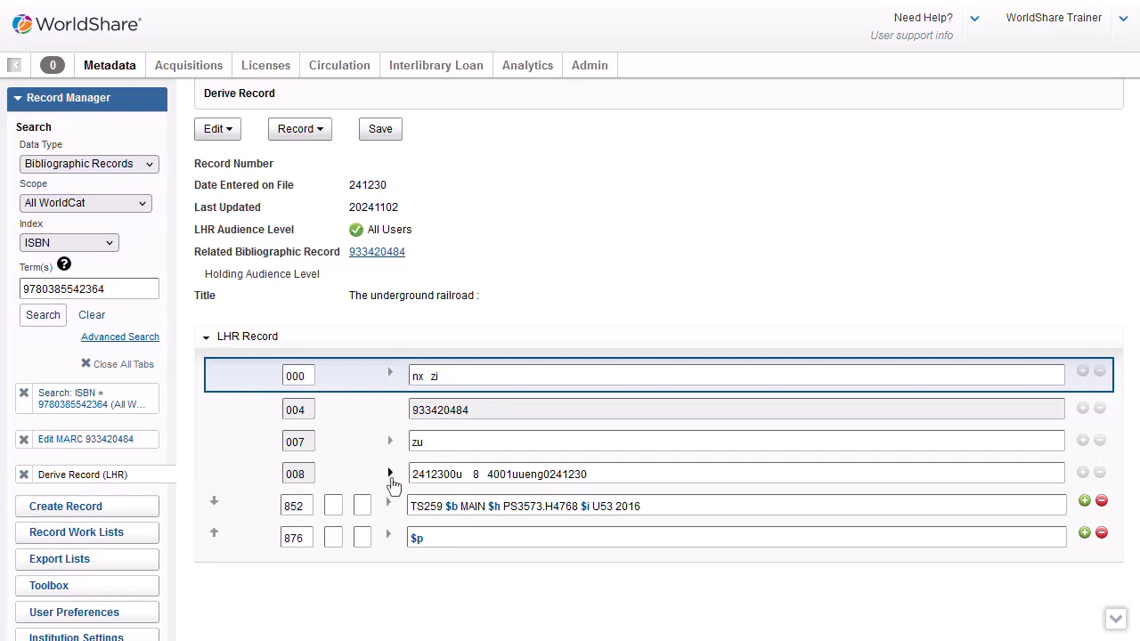
# - Expand the 008 field to show its fixed-field values
pyautogui.click(391, 479)
pyautogui.scroll(-3, 1086, 595)
pyautogui.scroll(-2, 1071, 605)
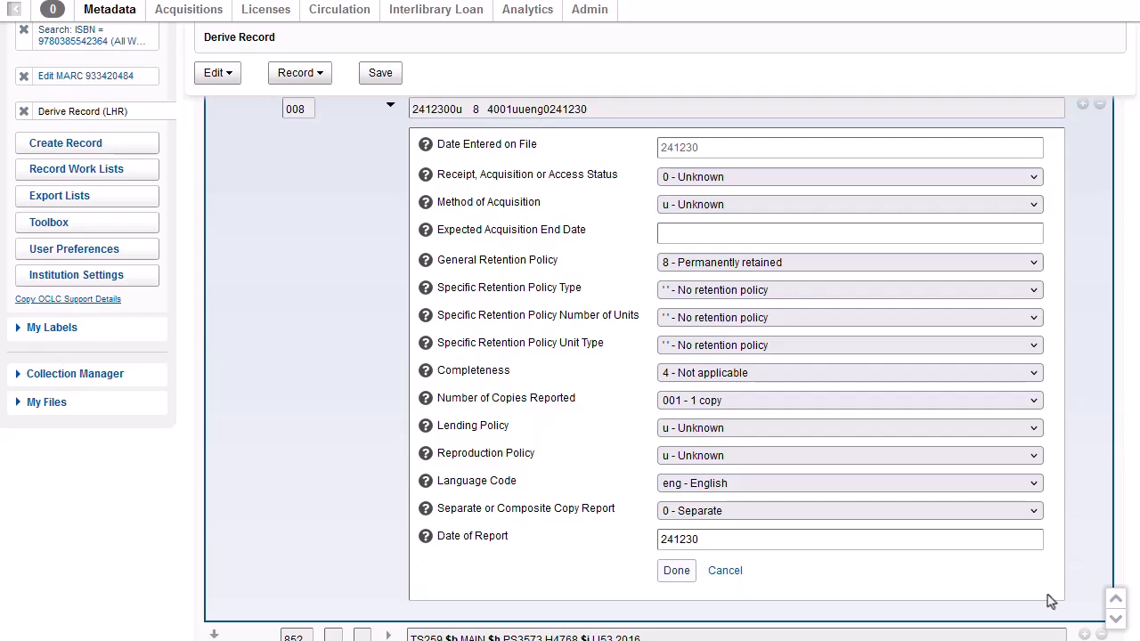
# - Set 008 receipt status to received and complete or ceased, and acquisition method to Purchase
pyautogui.click(961, 177)
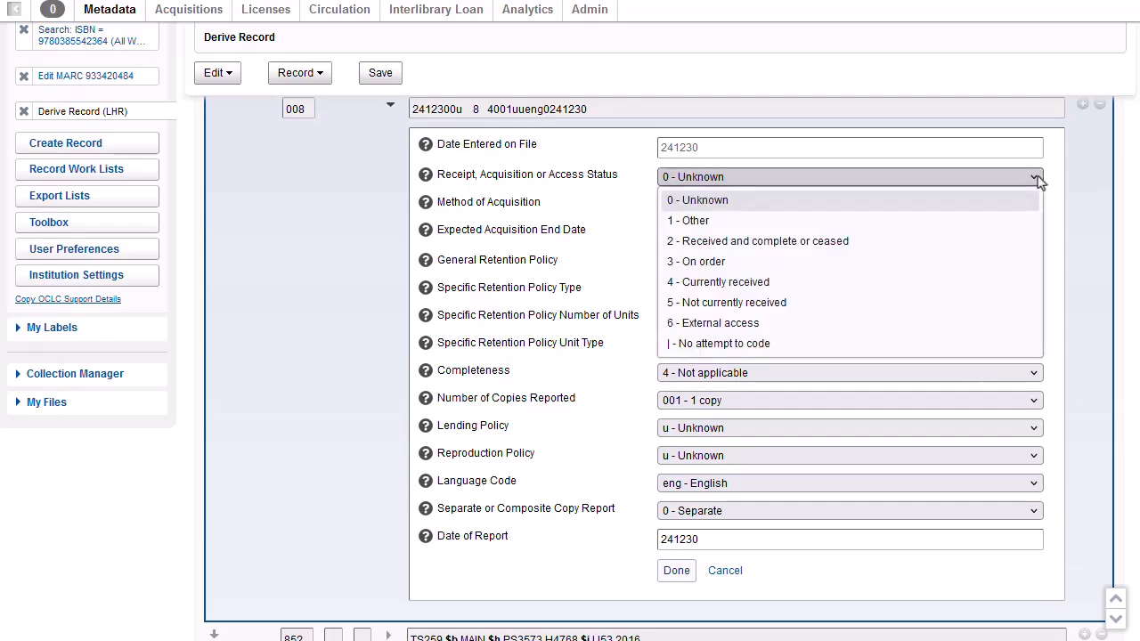
pyautogui.click(975, 253)
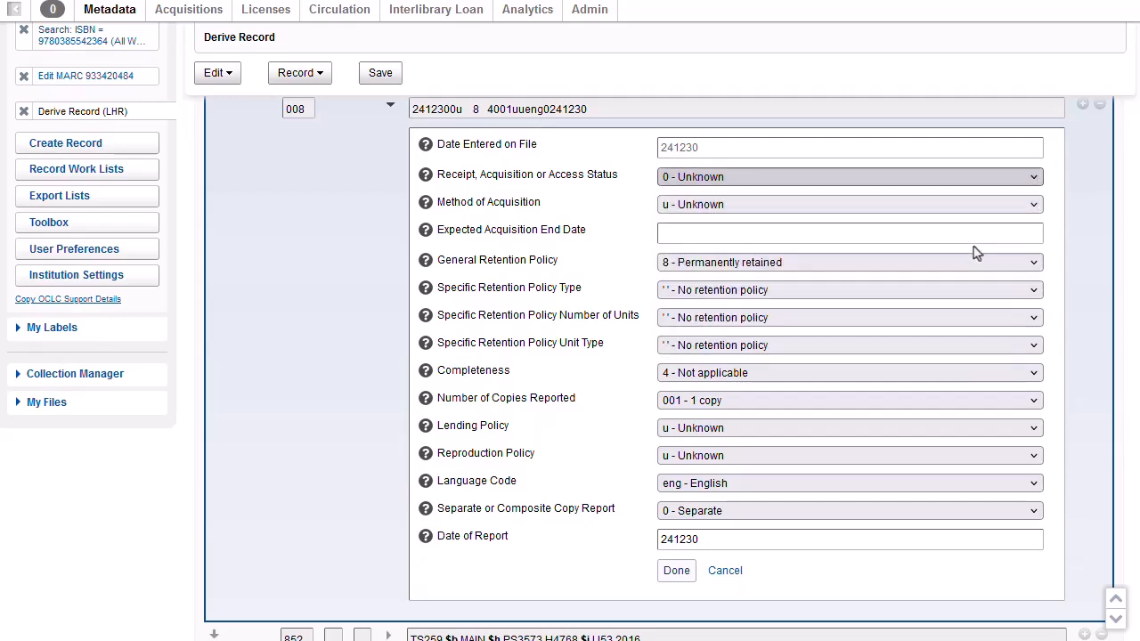
pyautogui.click(1034, 206)
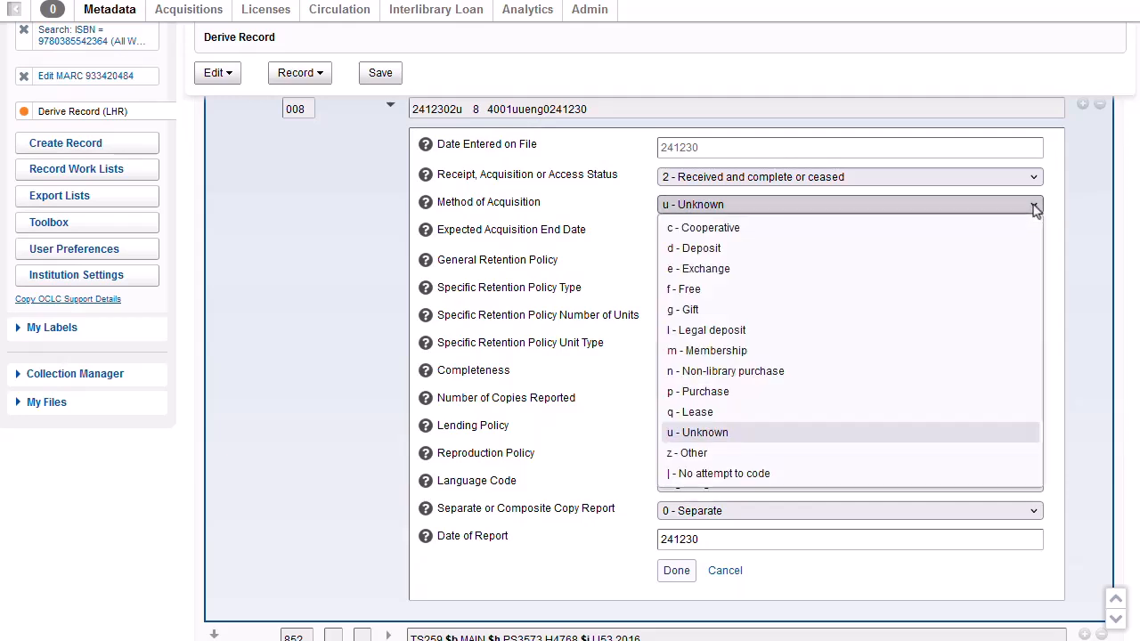
pyautogui.click(878, 408)
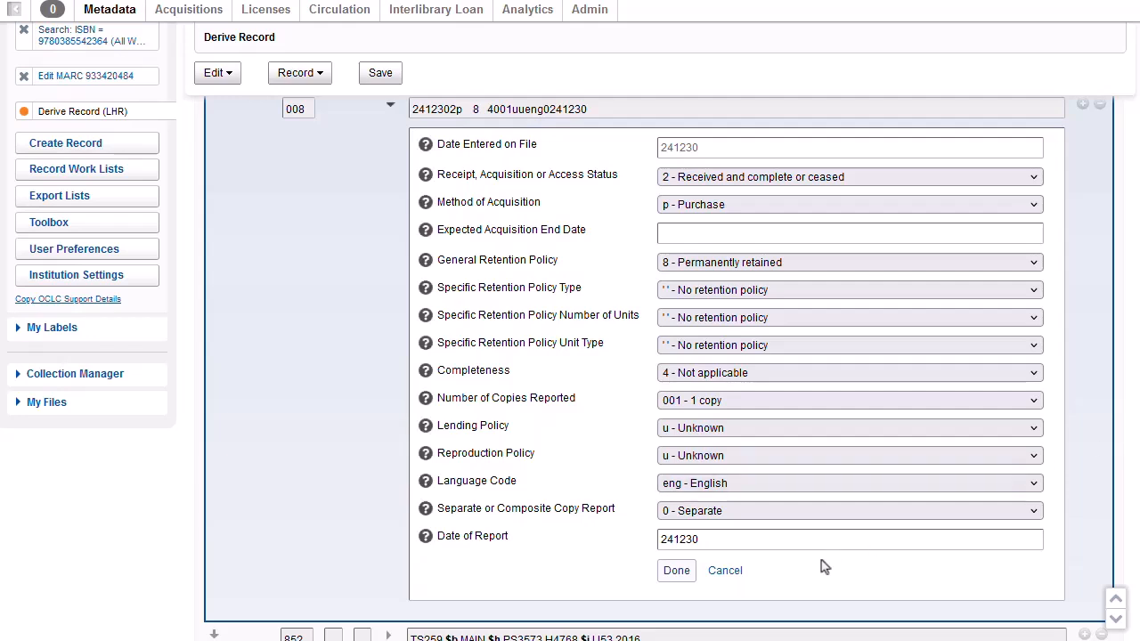
pyautogui.click(676, 571)
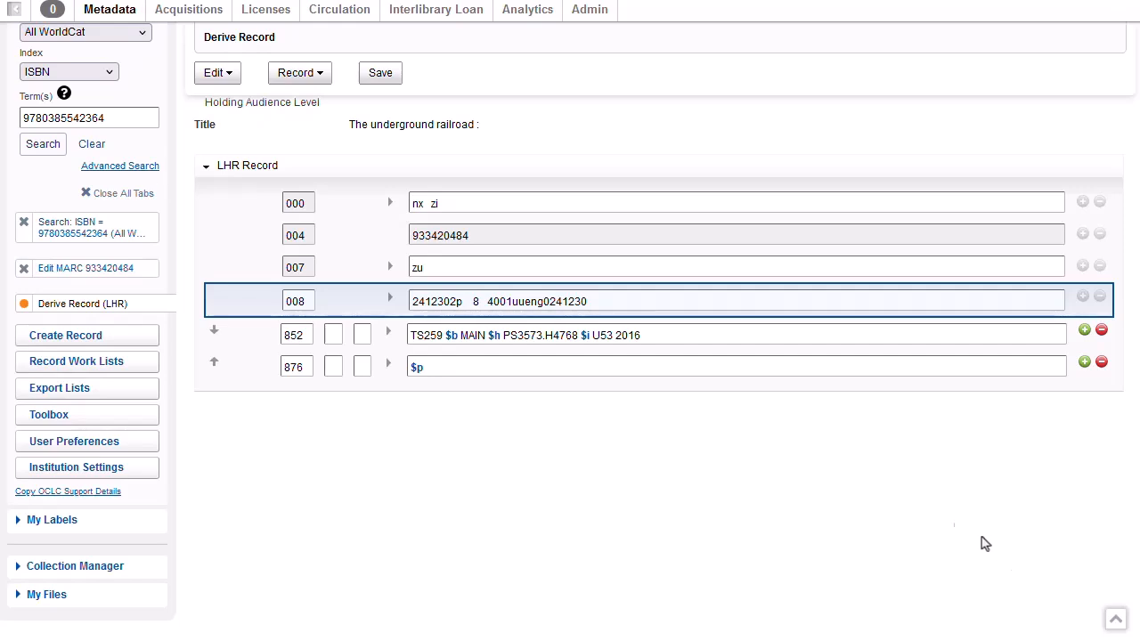
# - Set the 852 shelving scheme to Library of Congress, keep the MAIN sublocation, and insert a subfield
pyautogui.click(388, 334)
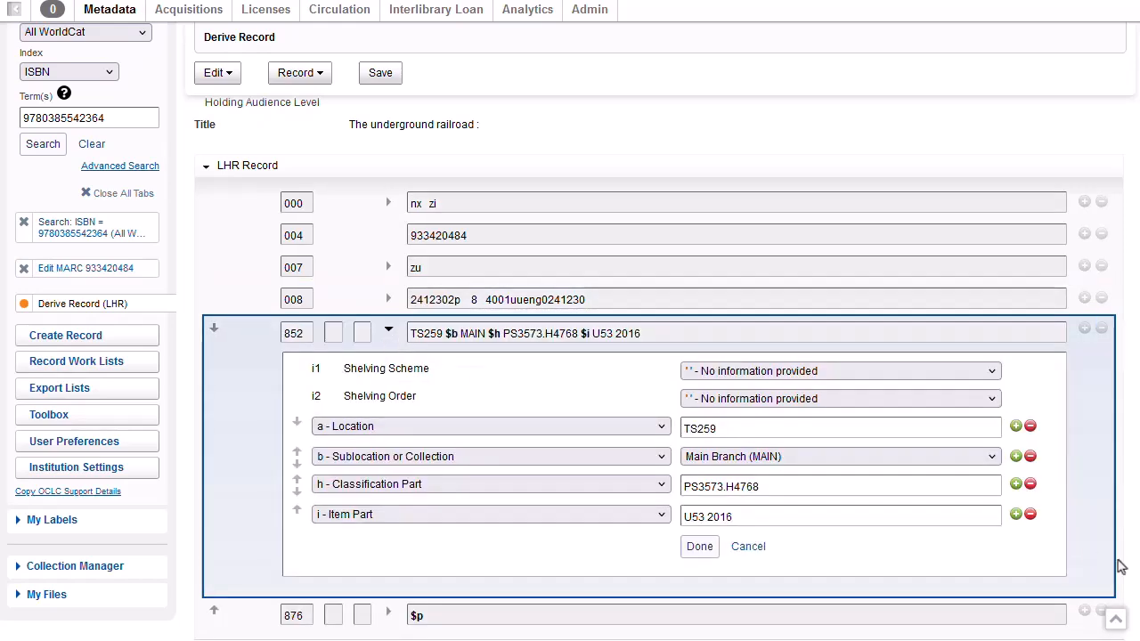
pyautogui.click(992, 372)
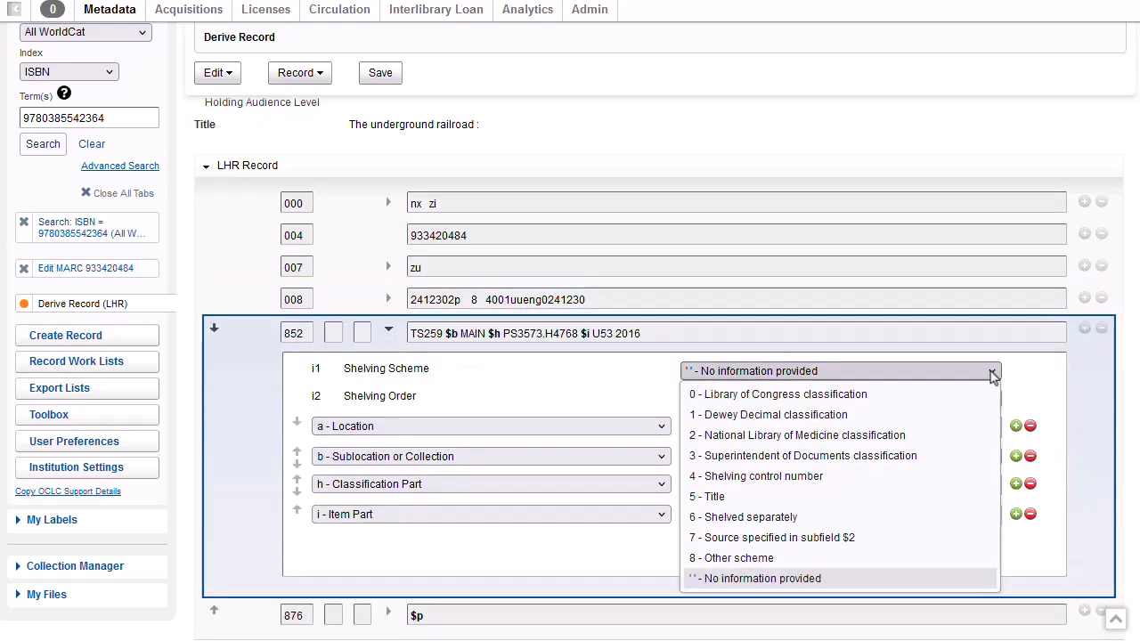
pyautogui.click(960, 395)
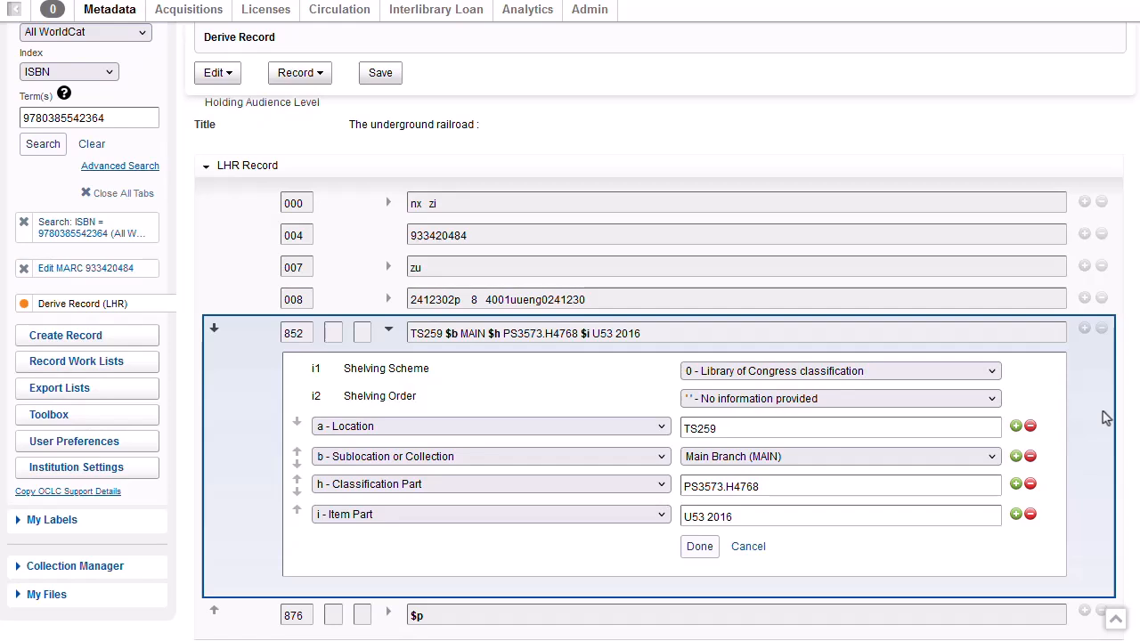
pyautogui.click(993, 465)
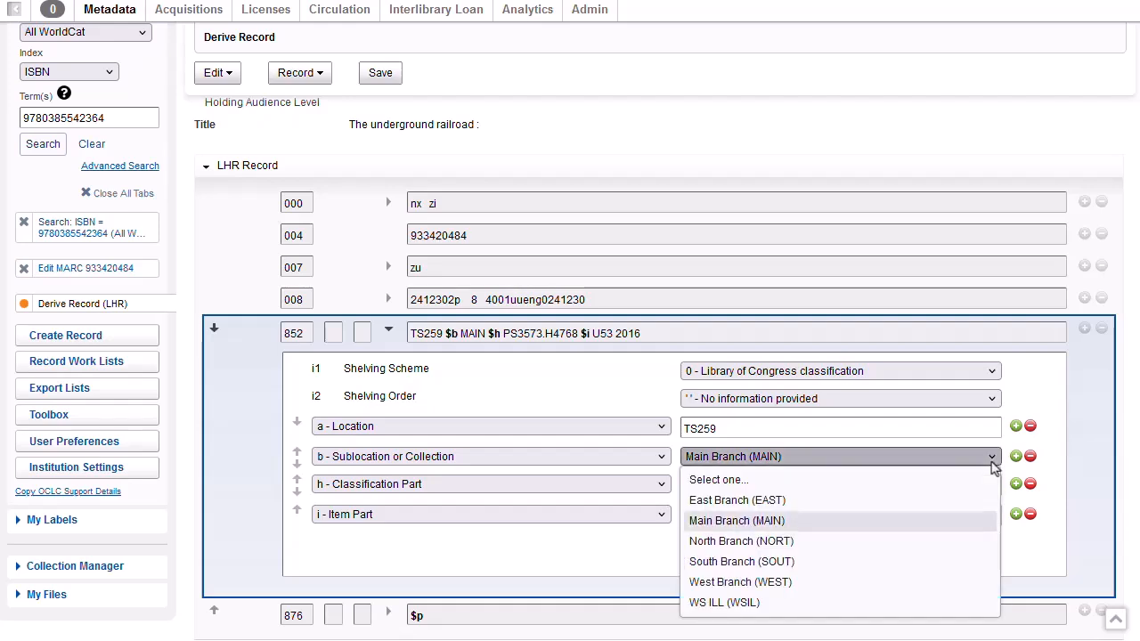
pyautogui.click(992, 465)
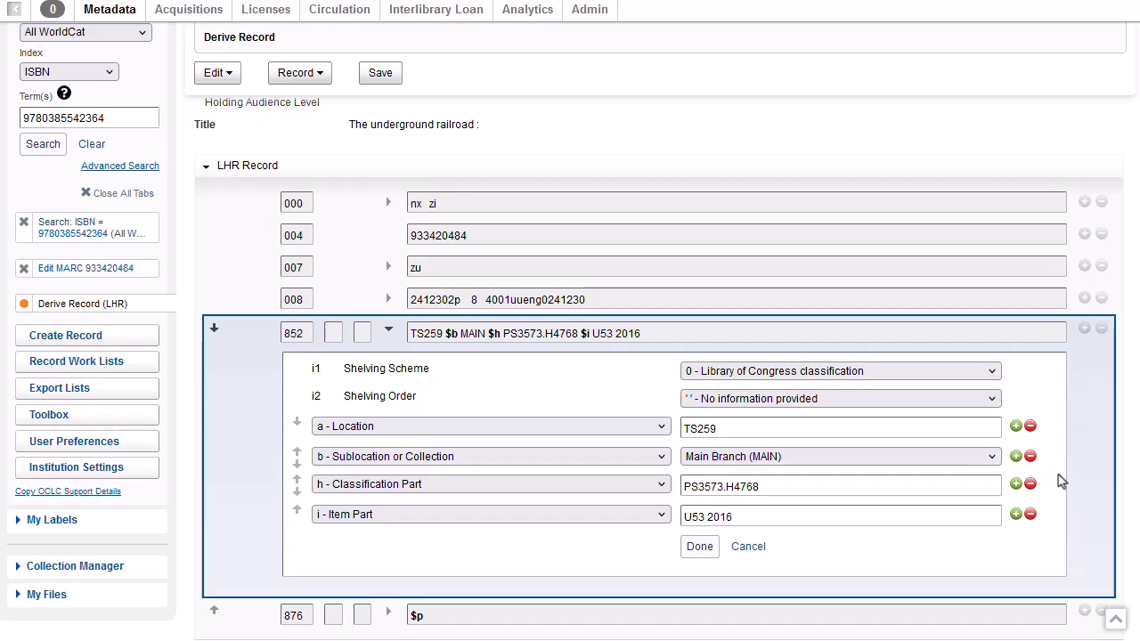
pyautogui.click(1014, 456)
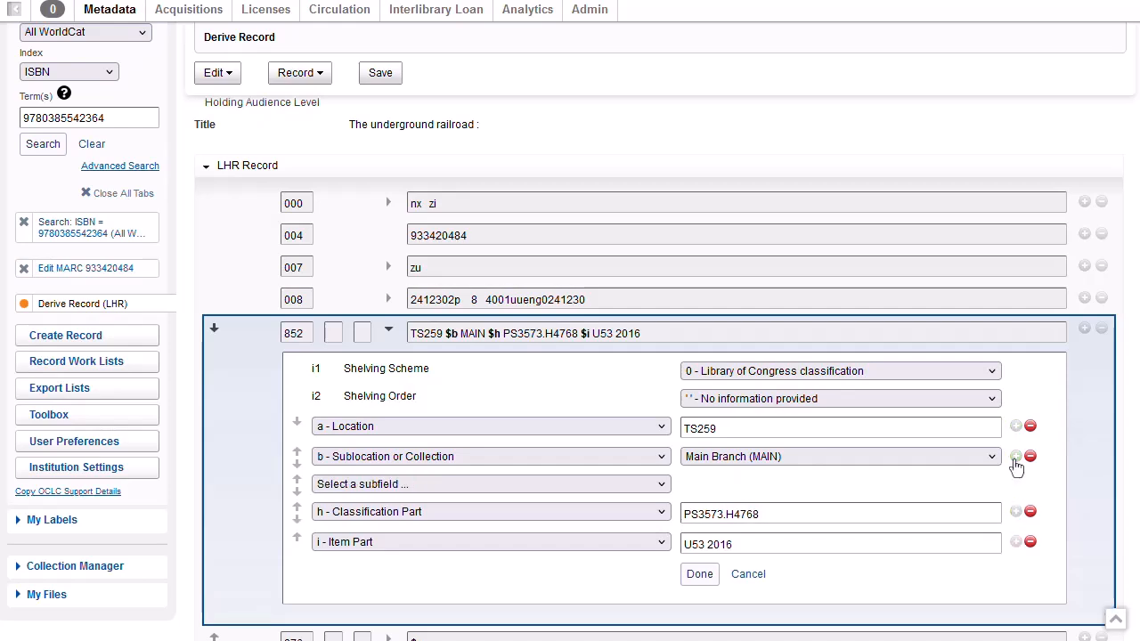
# - Make the new 852 subfield $c Shelving Location with value MAIN-Stacks
pyautogui.click(660, 486)
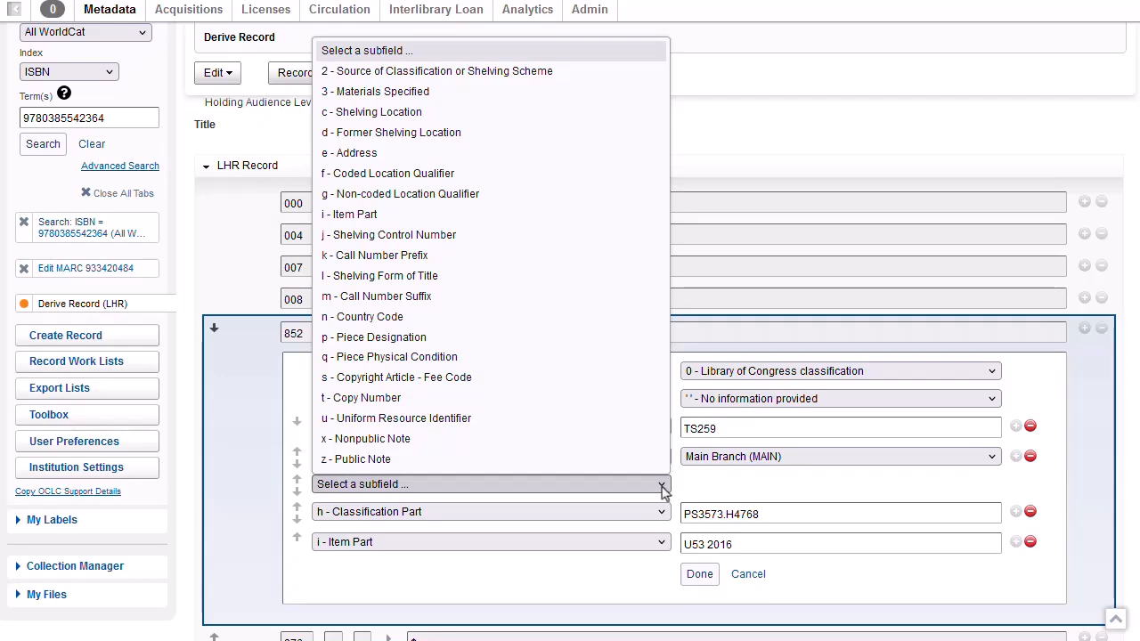
pyautogui.click(459, 116)
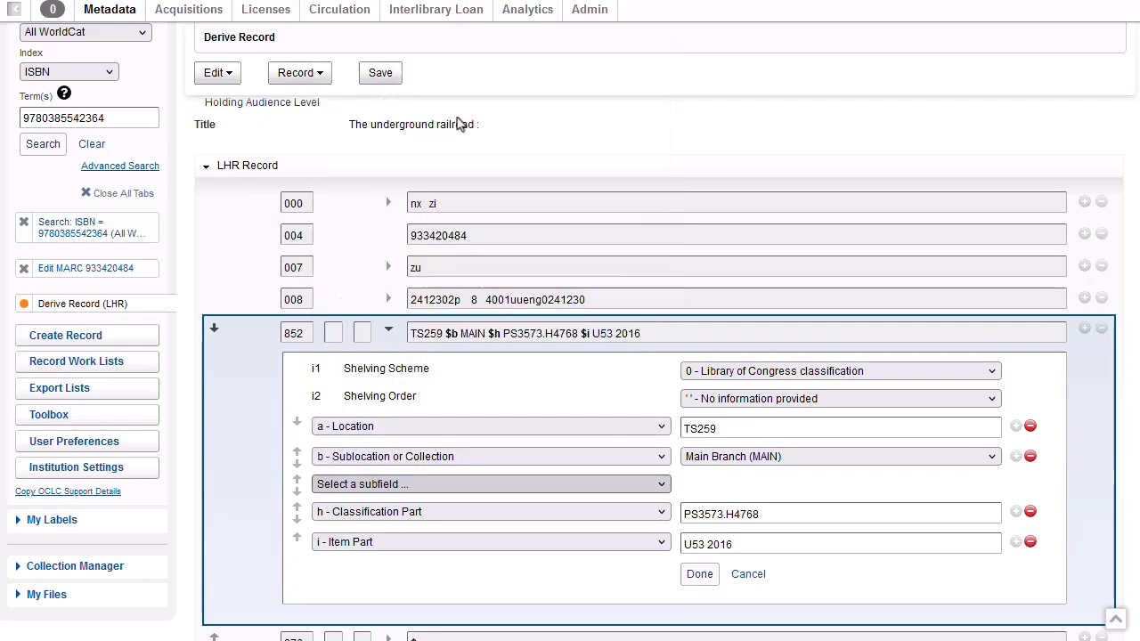
pyautogui.click(996, 486)
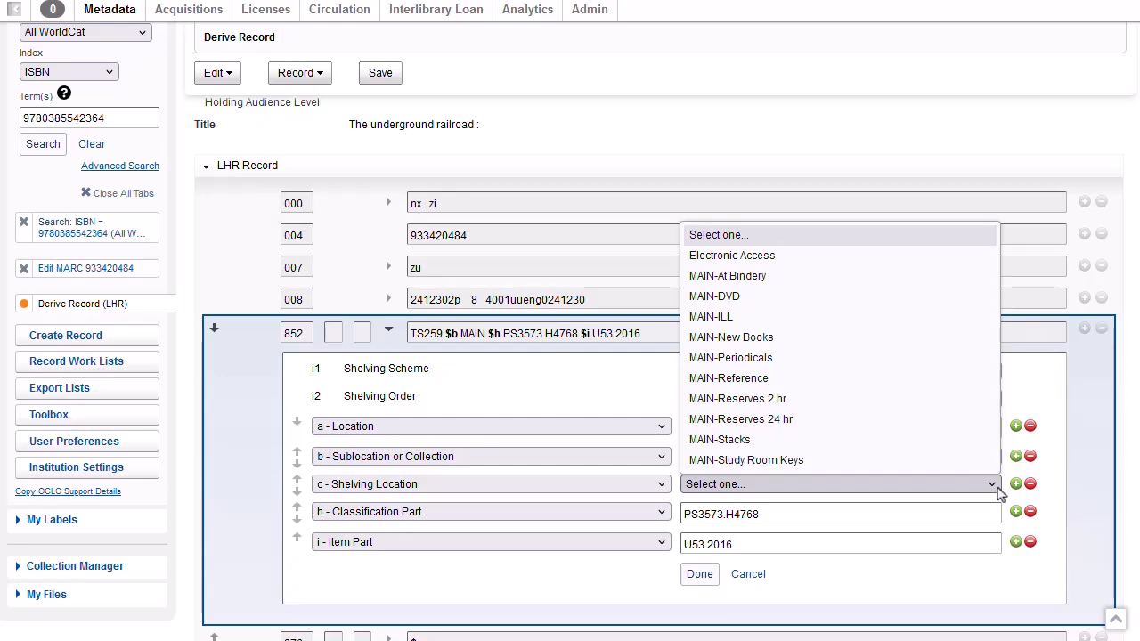
pyautogui.click(898, 440)
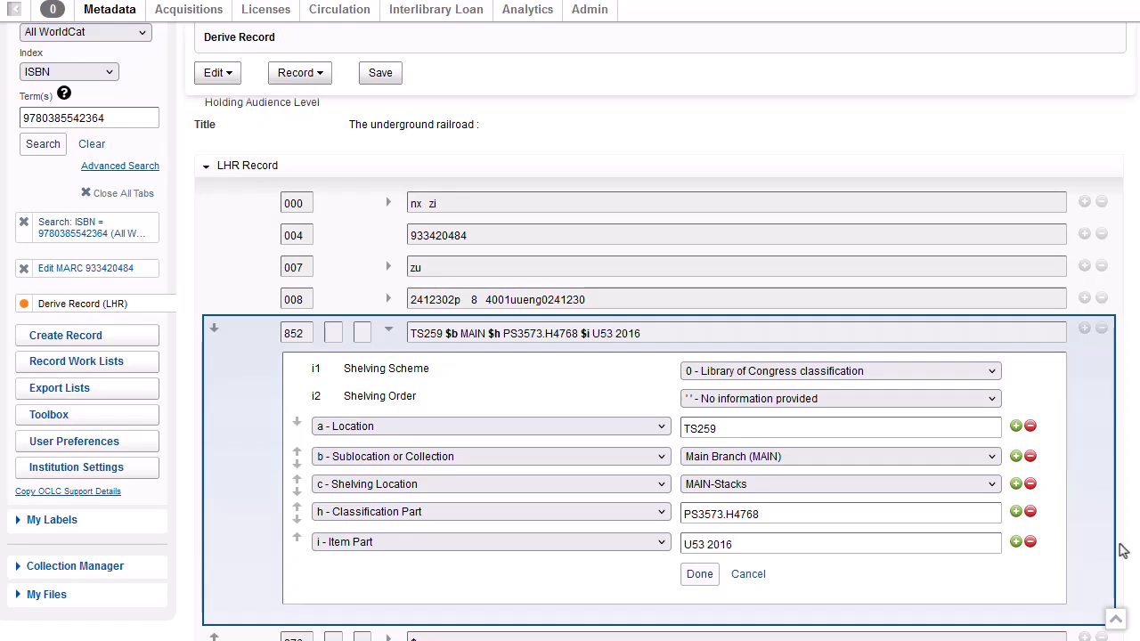
pyautogui.click(700, 575)
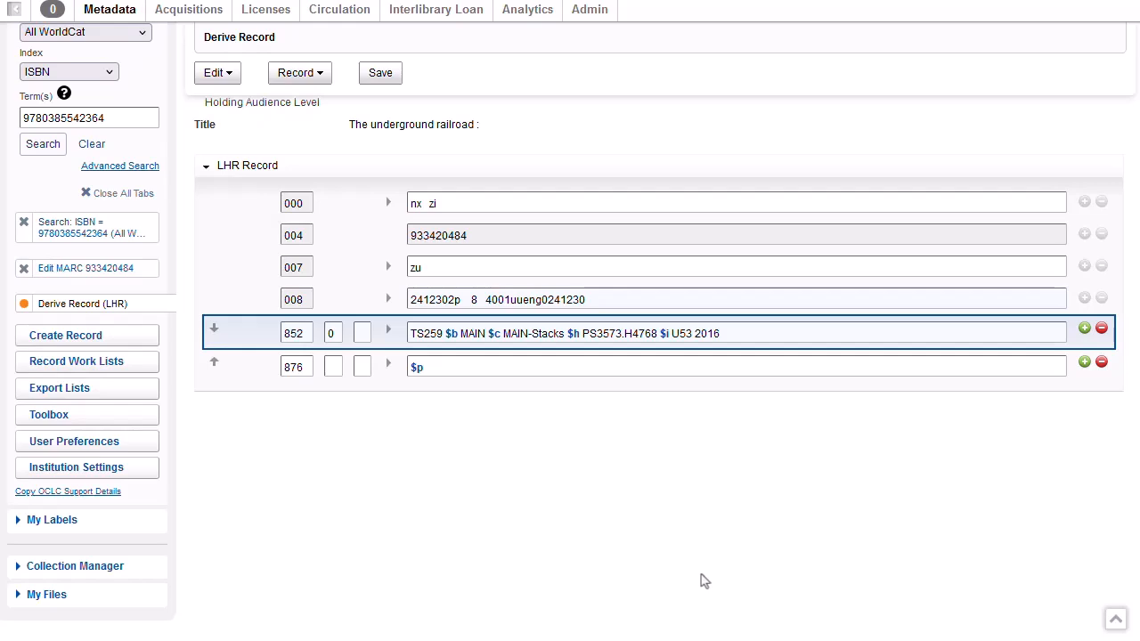
pyautogui.click(458, 374)
pyautogui.write('35345435535')
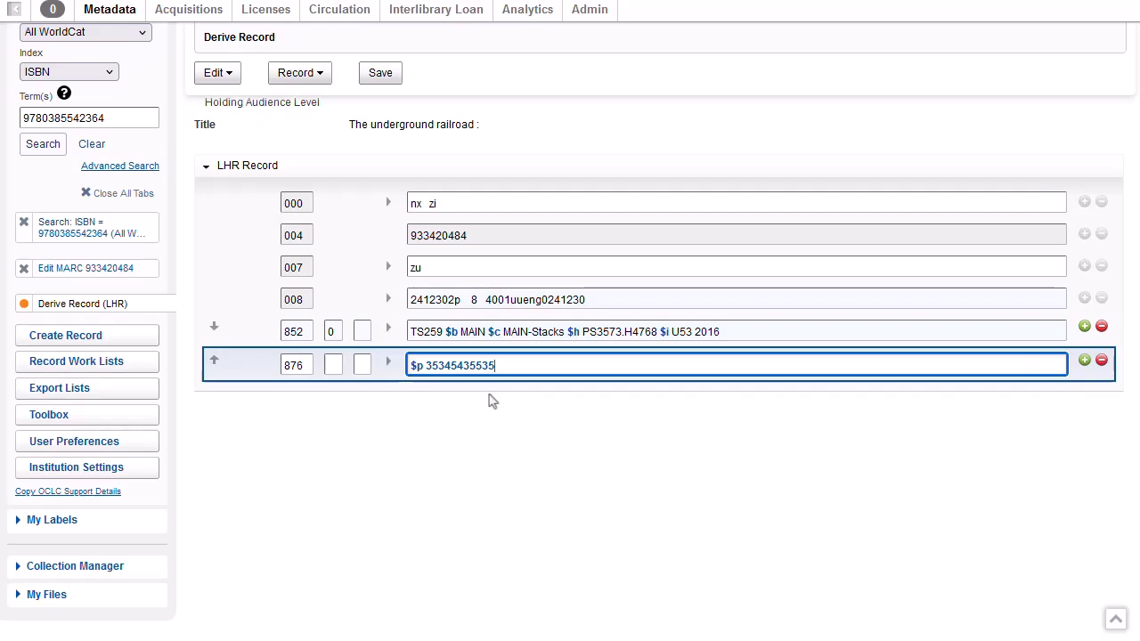
pyautogui.click(389, 365)
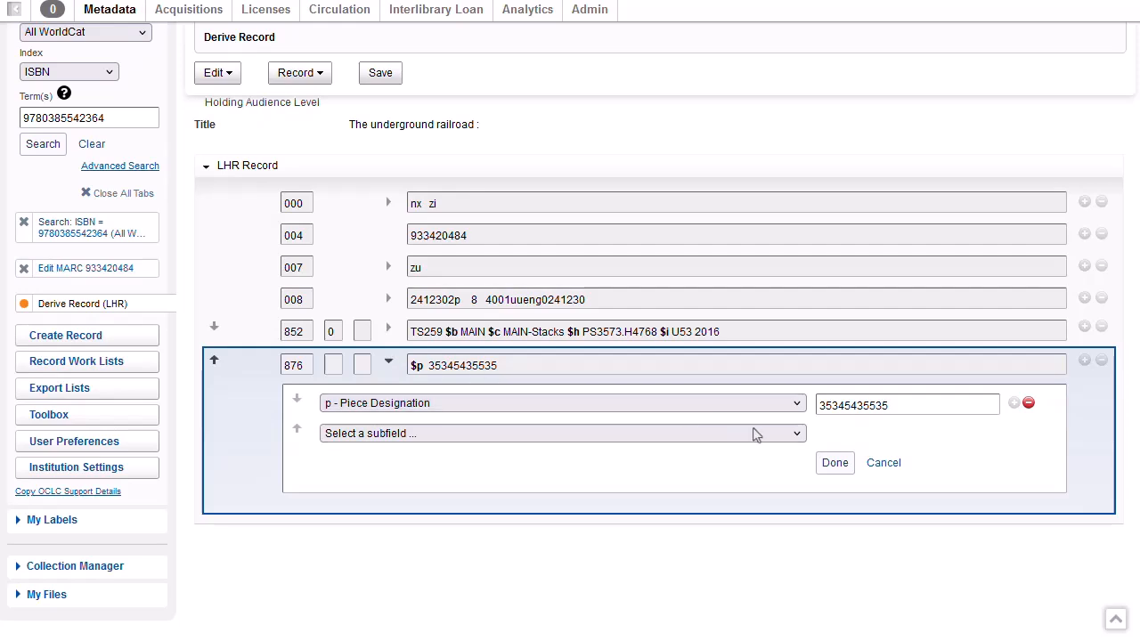
pyautogui.click(797, 434)
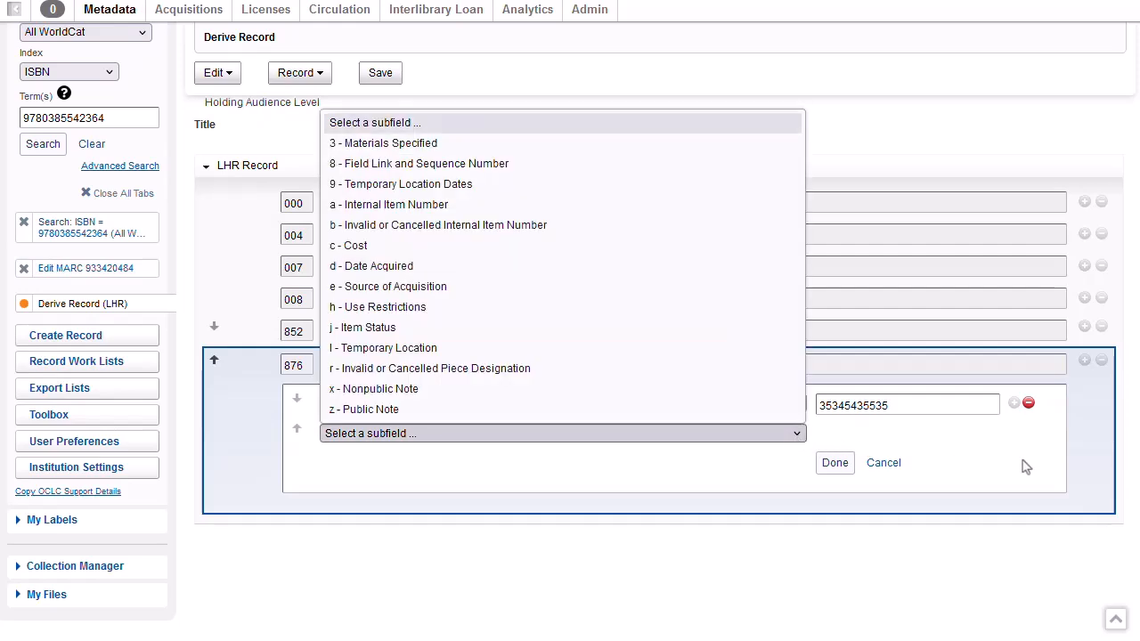
pyautogui.click(1025, 467)
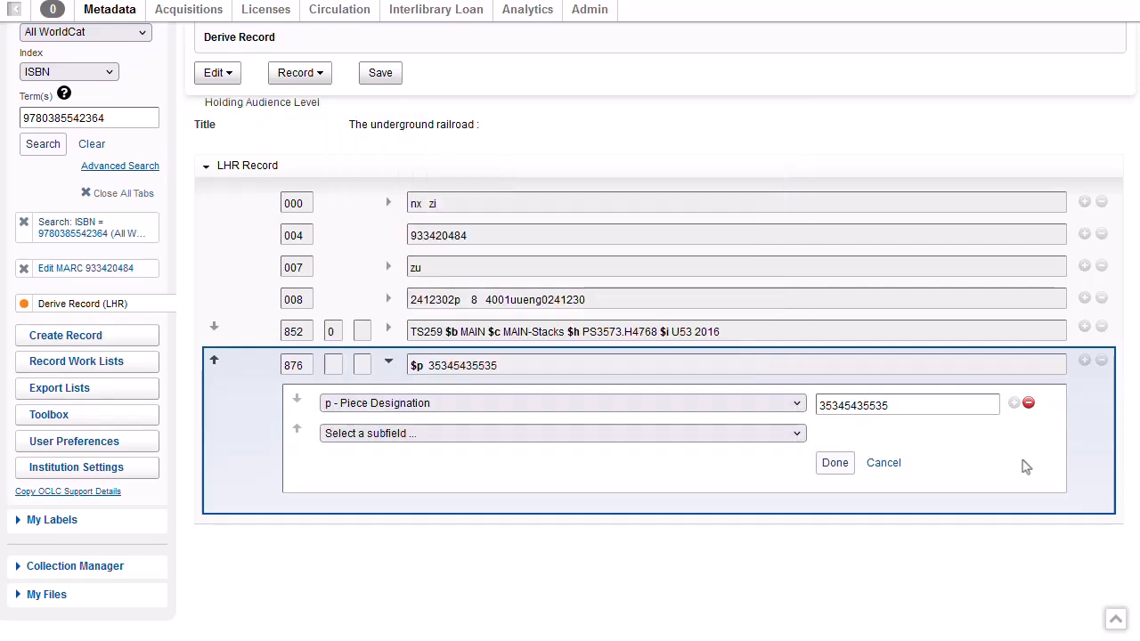
pyautogui.click(1026, 467)
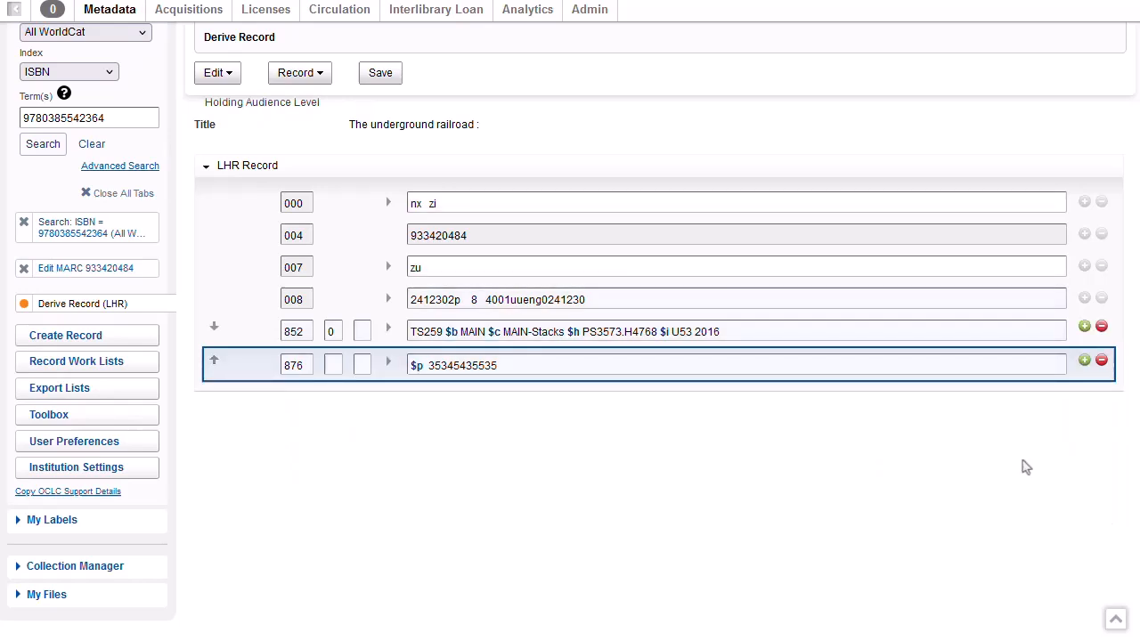
# - Save the LHR with the audience level left at All Users
pyautogui.click(381, 75)
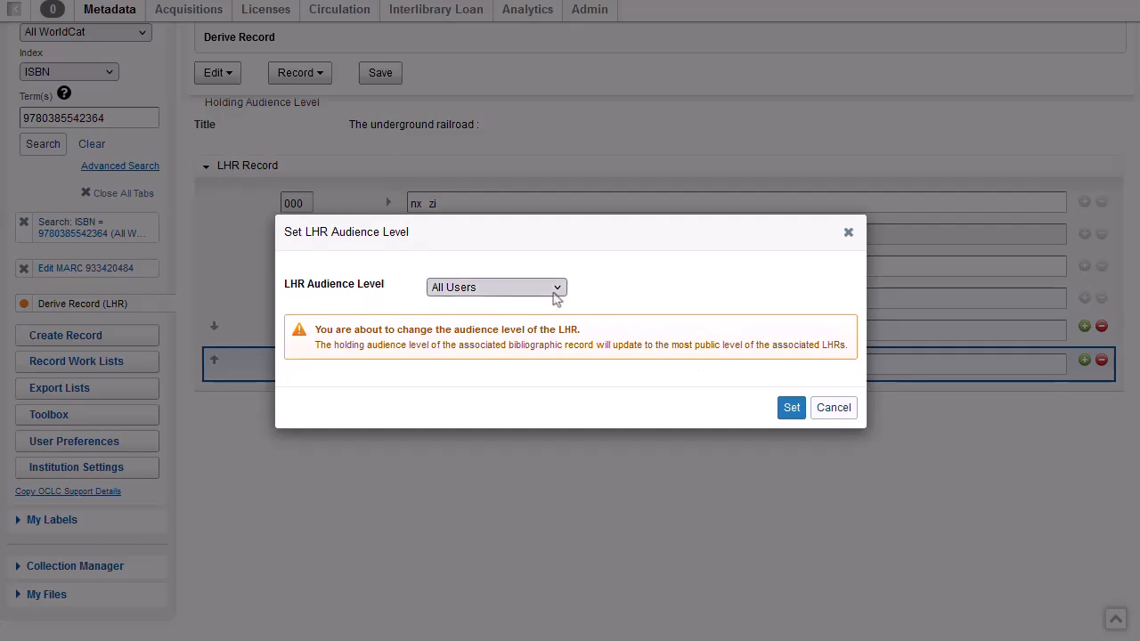
pyautogui.click(555, 297)
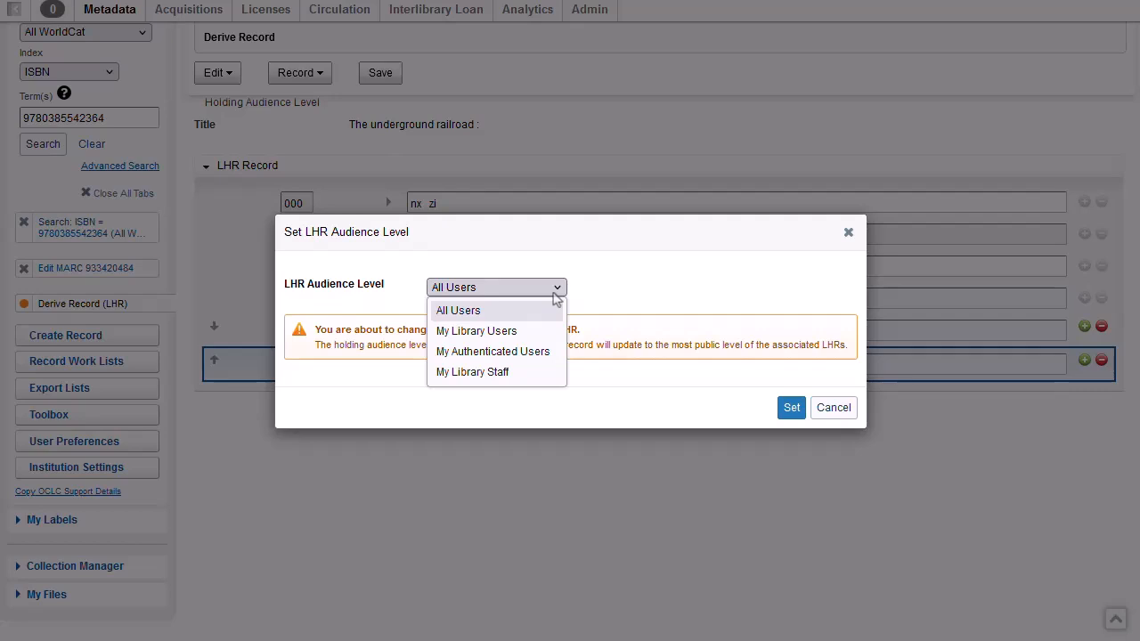
pyautogui.click(637, 394)
pyautogui.click(791, 411)
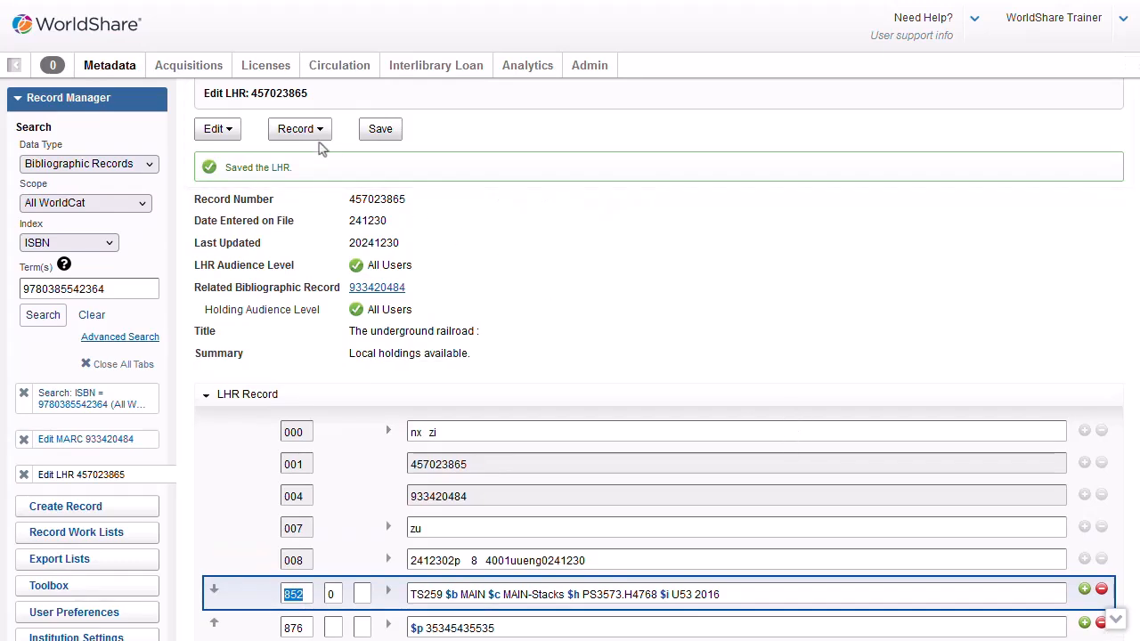
# - View record 933420484, The underground railroad: a novel, in WorldCat Discovery
pyautogui.click(324, 130)
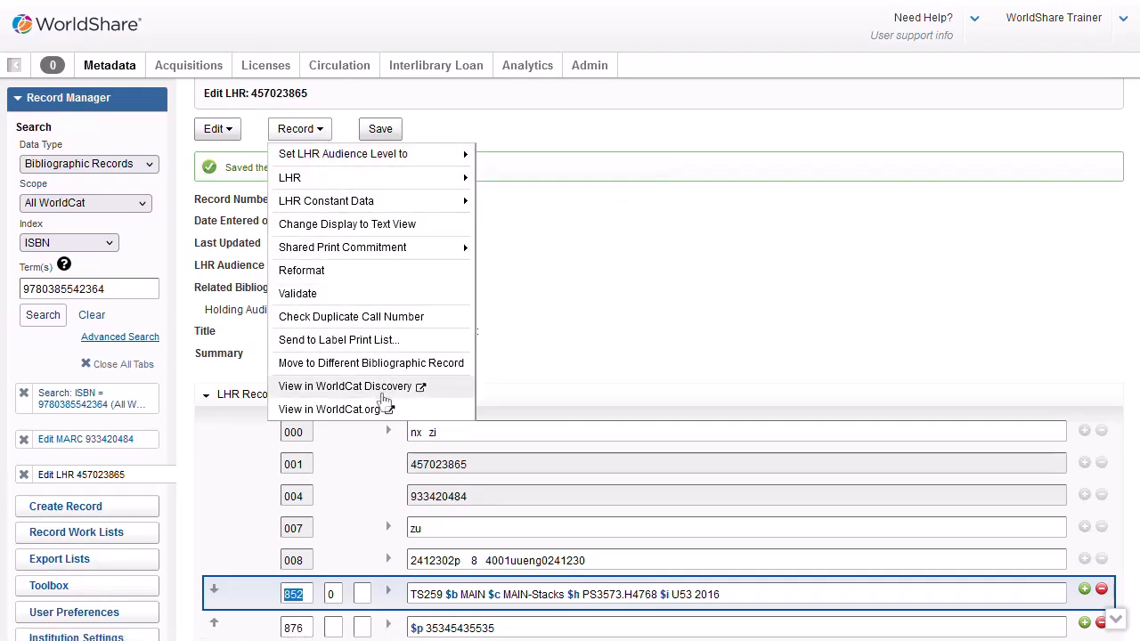
pyautogui.click(383, 390)
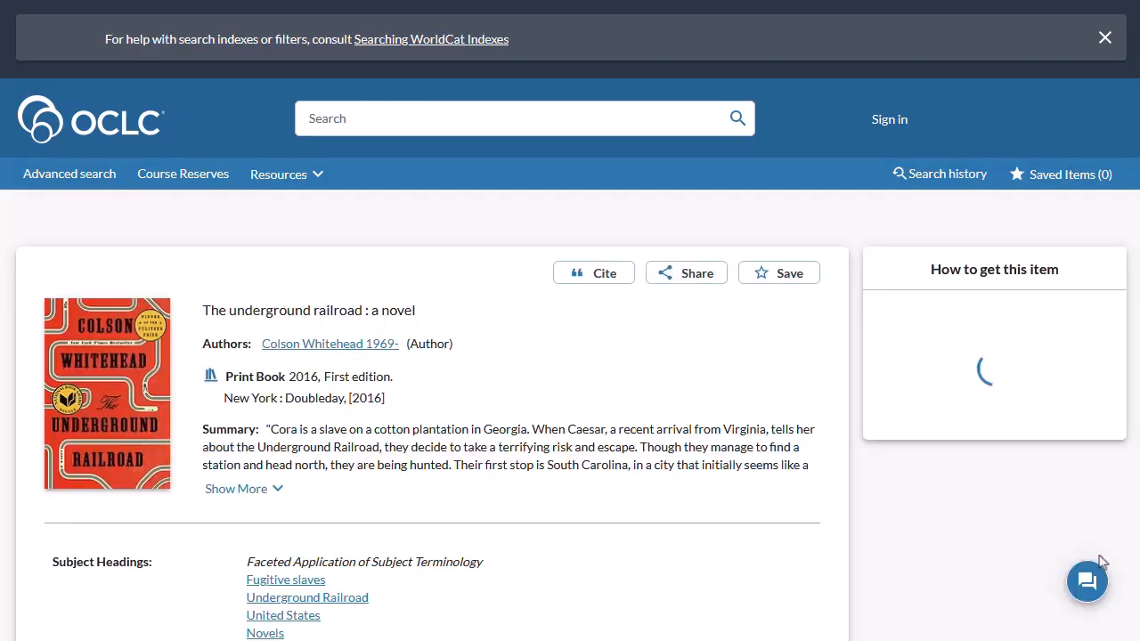